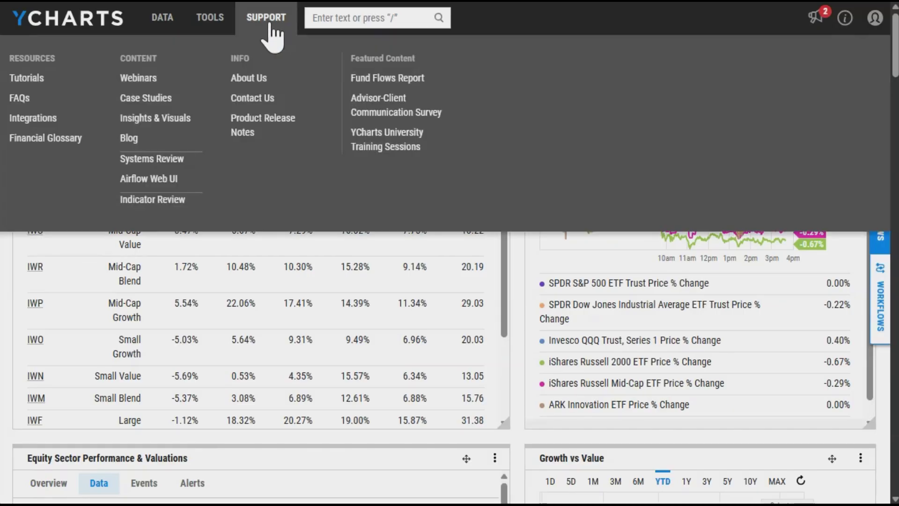
Open Support > Integrations and scroll down the table to the inactive LPL row.
{"action": "left_click", "coordinate": [268, 24]}
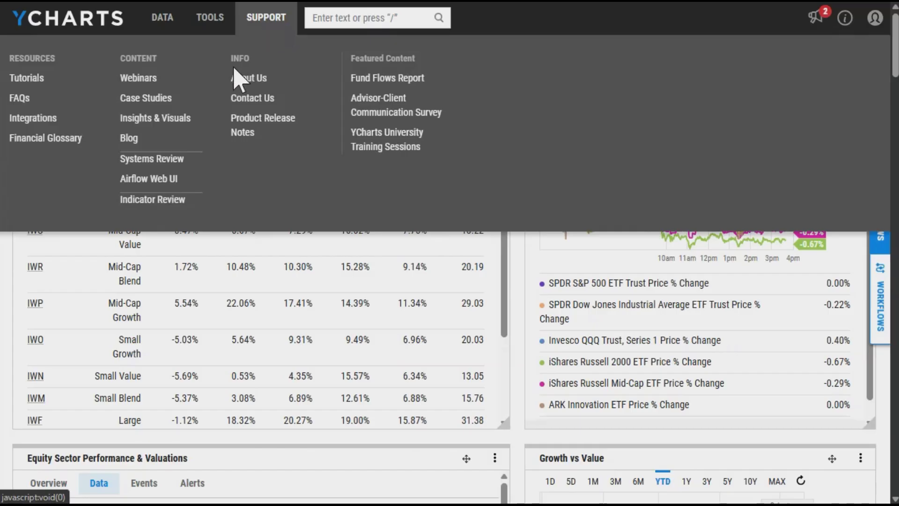
{"action": "left_click", "coordinate": [44, 118]}
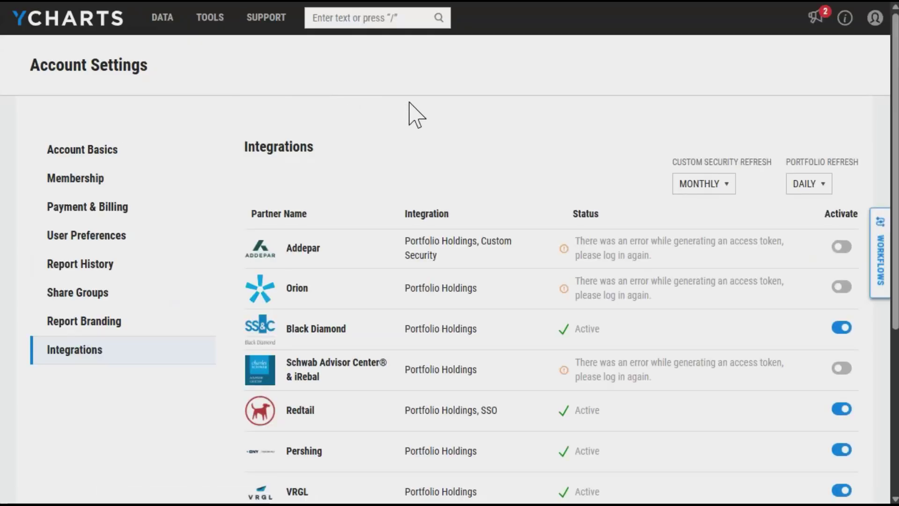
{"action": "scroll", "coordinate": [445, 120], "scroll_direction": "down", "scroll_amount": 5}
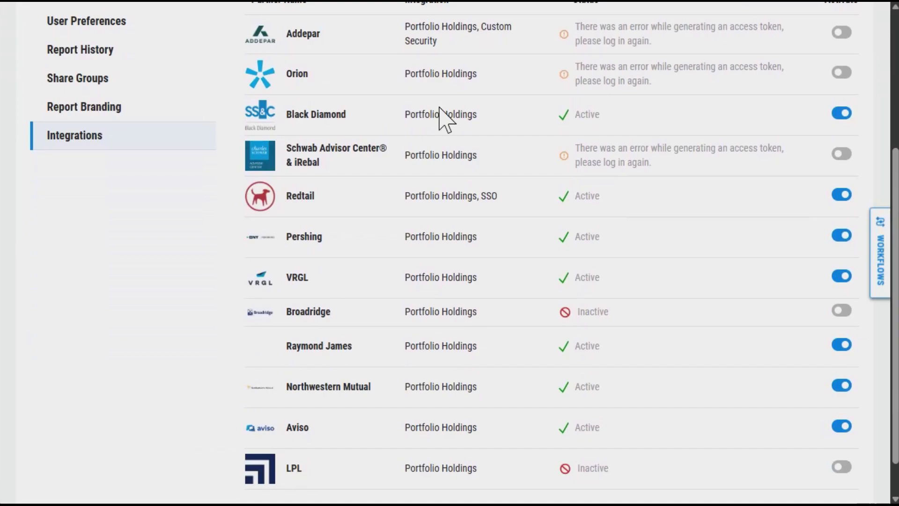
{"action": "scroll", "coordinate": [445, 120], "scroll_direction": "down", "scroll_amount": 1}
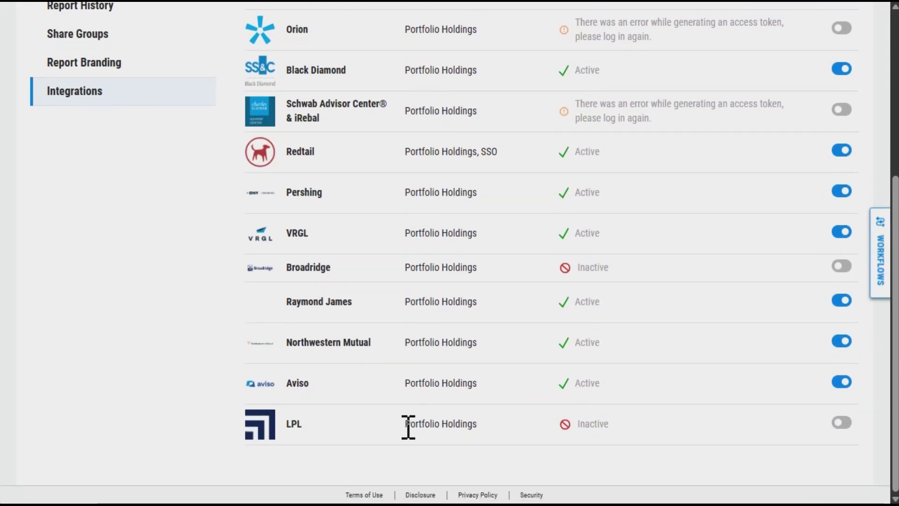
{"action": "left_click", "coordinate": [838, 423]}
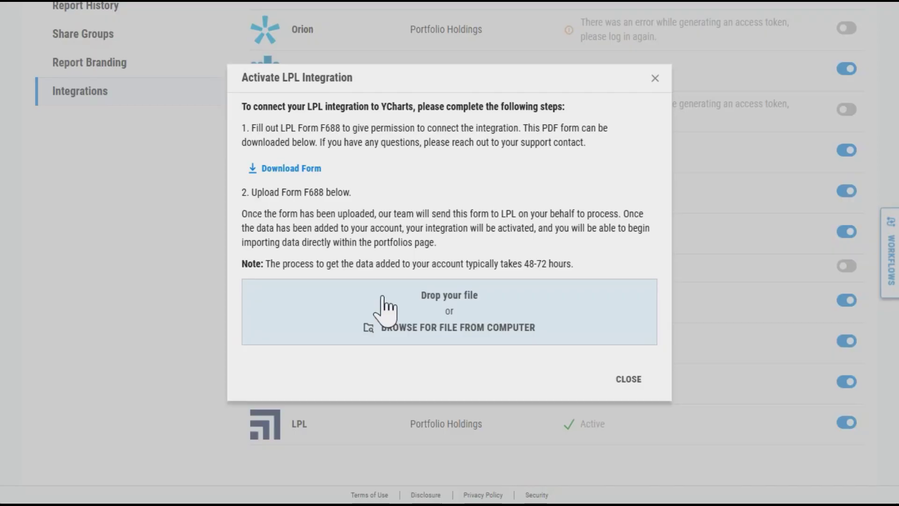
Dismiss the LPL activation instructions and confirm LPL now shows Active in the Integrations list.
{"action": "left_click", "coordinate": [655, 79]}
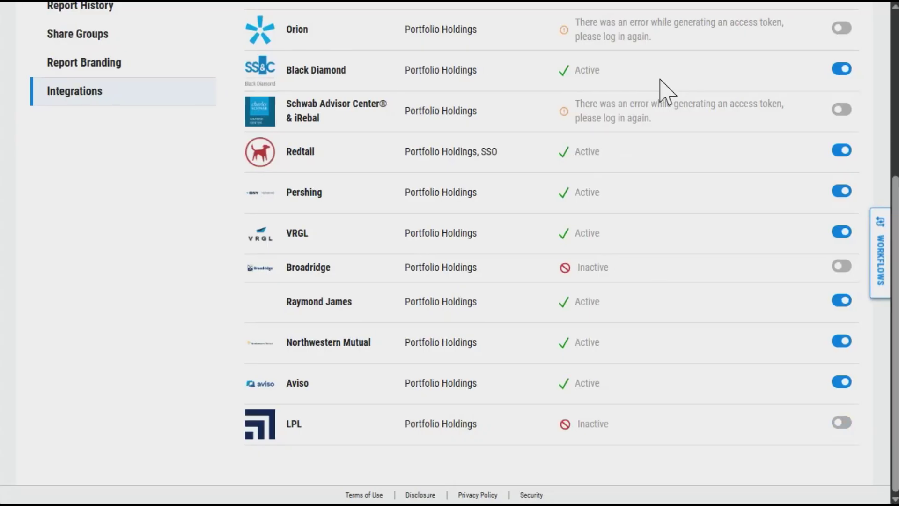
{"action": "scroll", "coordinate": [661, 157], "scroll_direction": "down", "scroll_amount": 5}
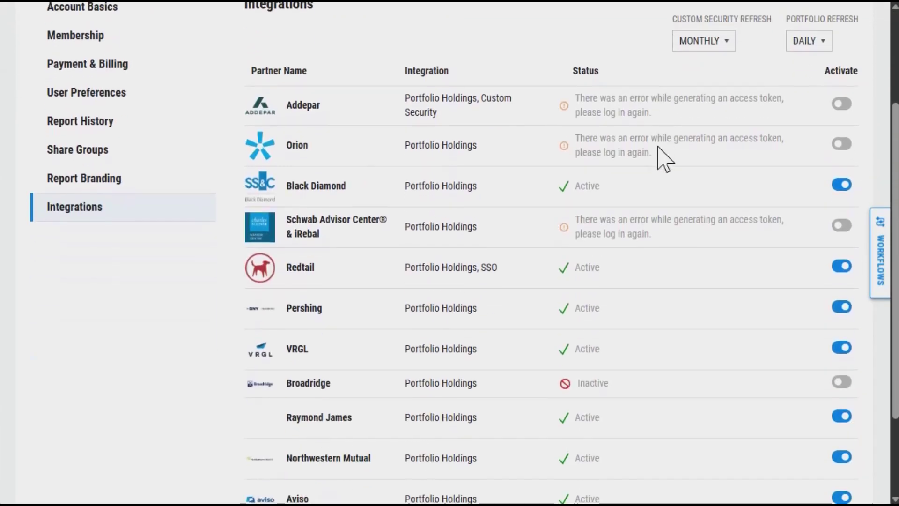
{"action": "scroll", "coordinate": [660, 152], "scroll_direction": "down", "scroll_amount": 2}
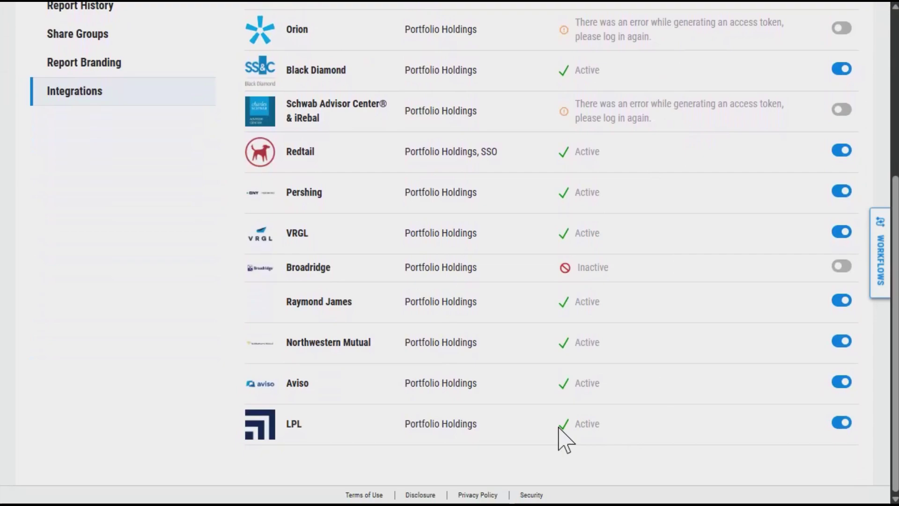
{"action": "scroll", "coordinate": [565, 440], "scroll_direction": "up", "scroll_amount": 5}
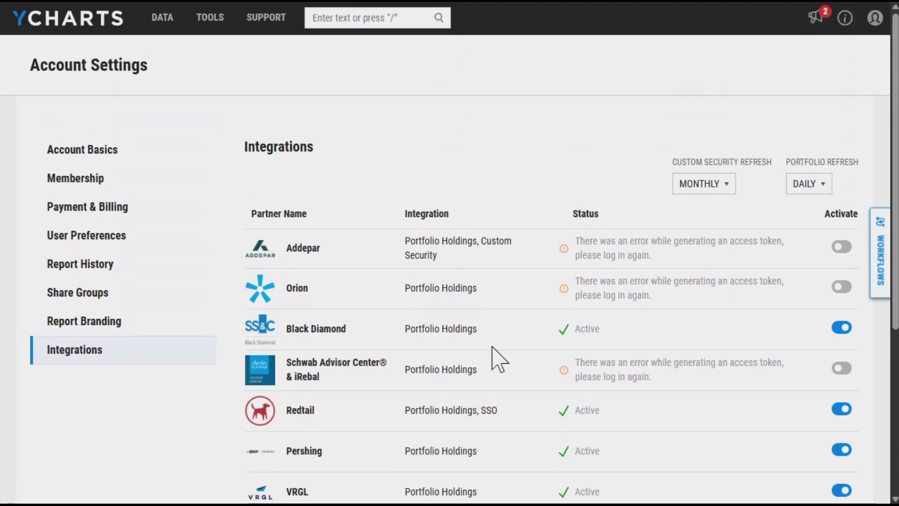
Go to Tools > Portfolios (55 portfolios) and show the Import Holdings options, including LPL.
{"action": "left_click", "coordinate": [210, 29]}
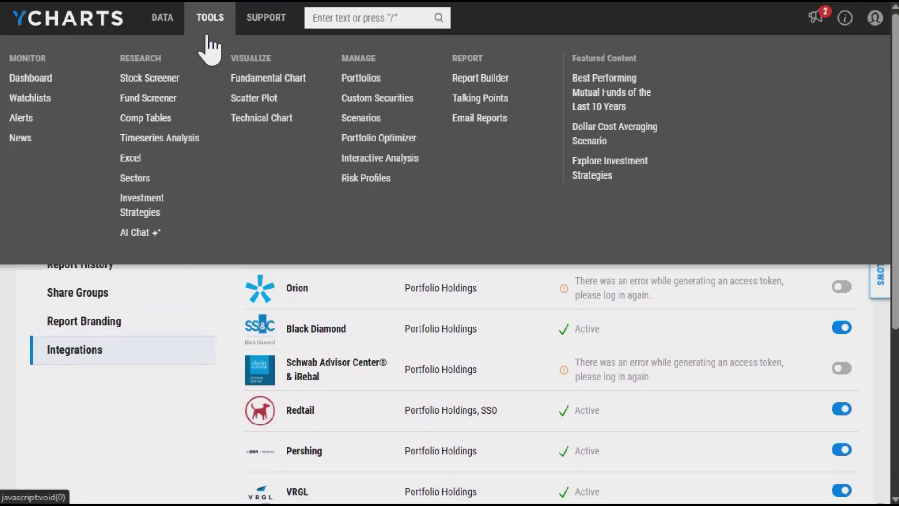
{"action": "left_click", "coordinate": [361, 81]}
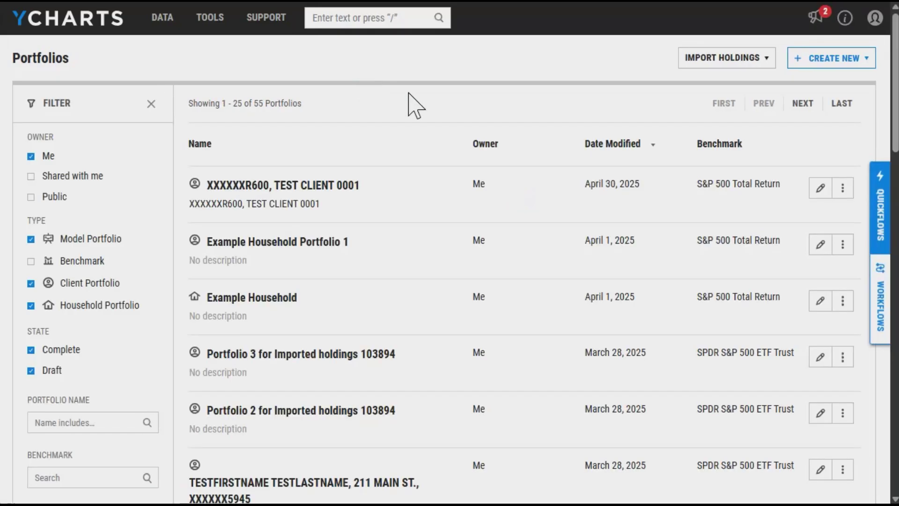
{"action": "left_click", "coordinate": [761, 63]}
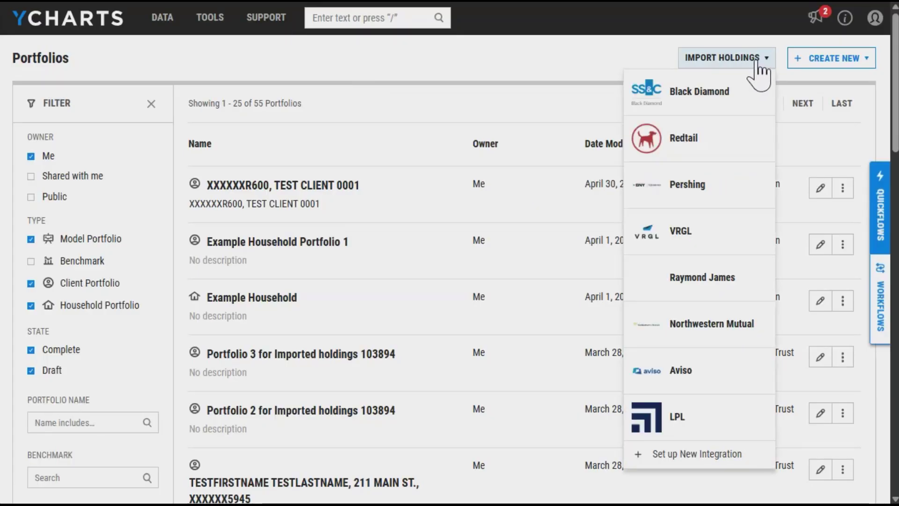
Import the TEST account's holdings from LPL after searching accounts for 'test'.
{"action": "left_click", "coordinate": [698, 418]}
{"action": "left_click", "coordinate": [351, 111]}
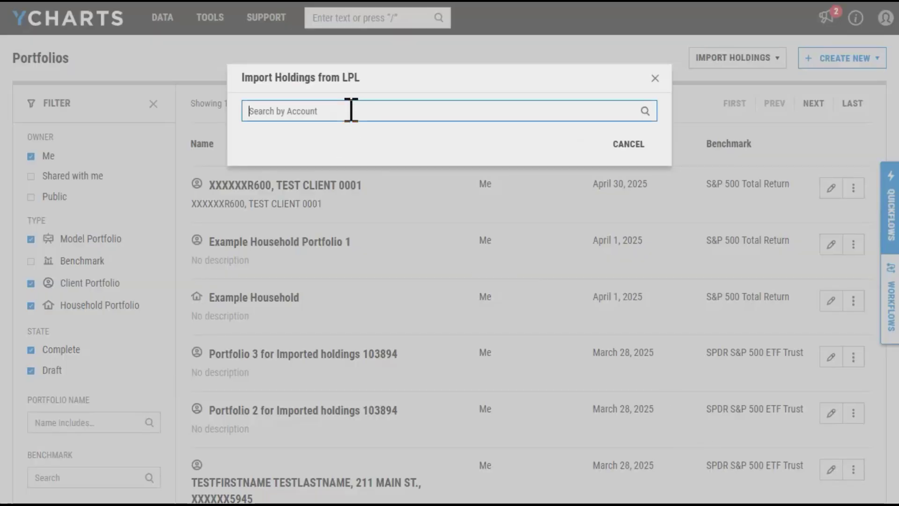
{"action": "type", "text": "1"}
{"action": "type", "text": "est"}
{"action": "key", "text": "Return"}
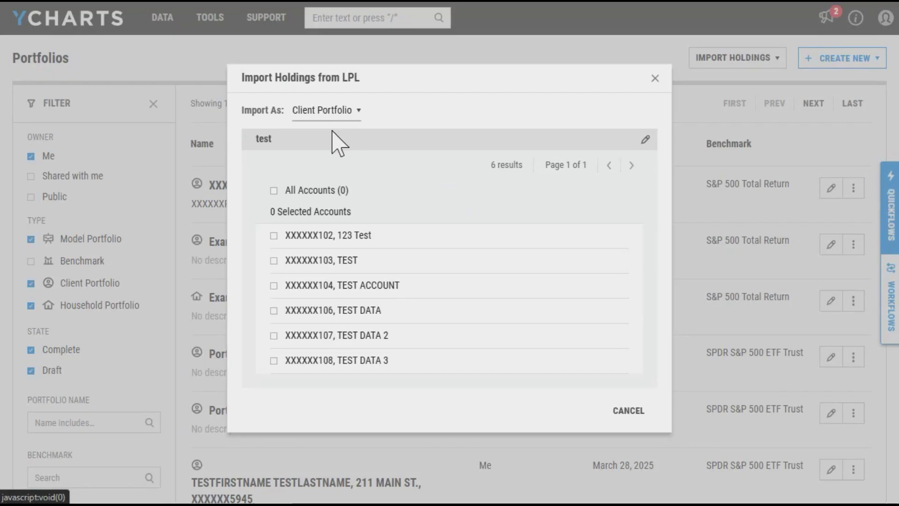
{"action": "left_click", "coordinate": [328, 260]}
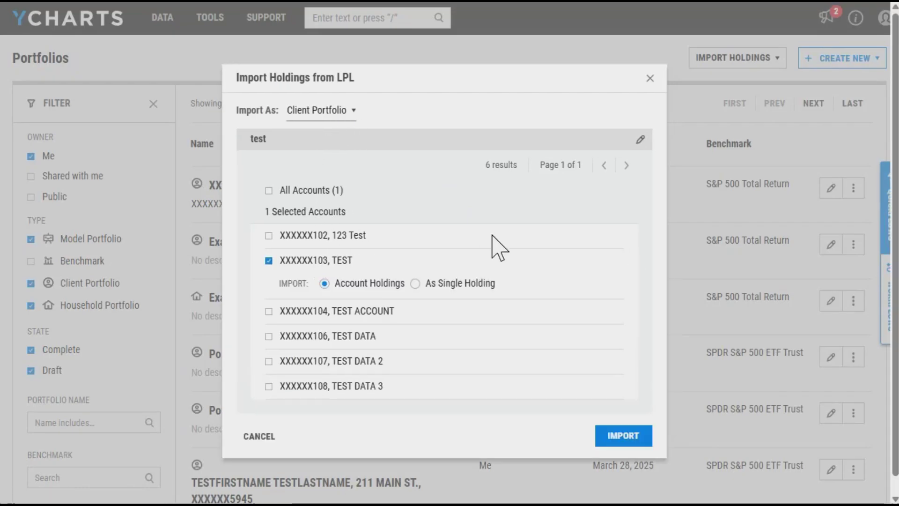
{"action": "left_click", "coordinate": [627, 436]}
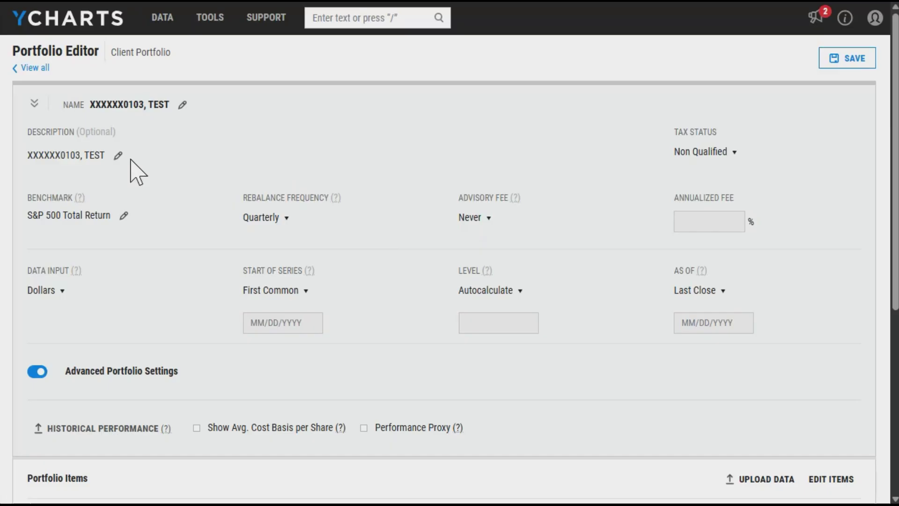
Review the Portfolio Items and save the client portfolio, choosing Save Anyway at the alert.
{"action": "scroll", "coordinate": [399, 199], "scroll_direction": "down", "scroll_amount": 6}
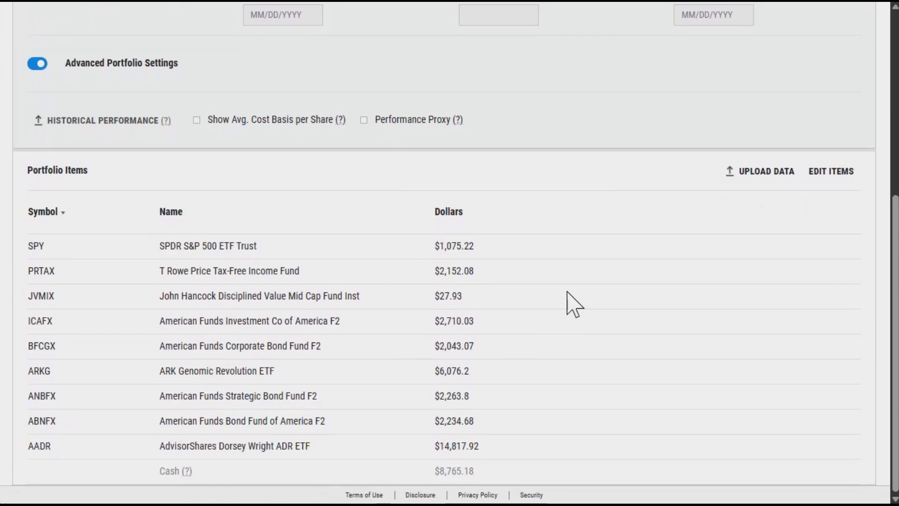
{"action": "scroll", "coordinate": [580, 285], "scroll_direction": "up", "scroll_amount": 6}
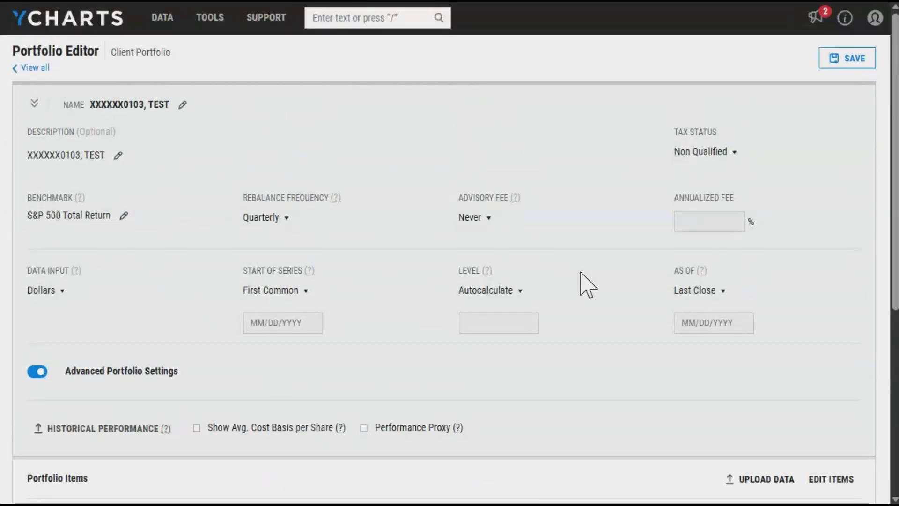
{"action": "left_click", "coordinate": [846, 65]}
{"action": "left_click", "coordinate": [581, 173]}
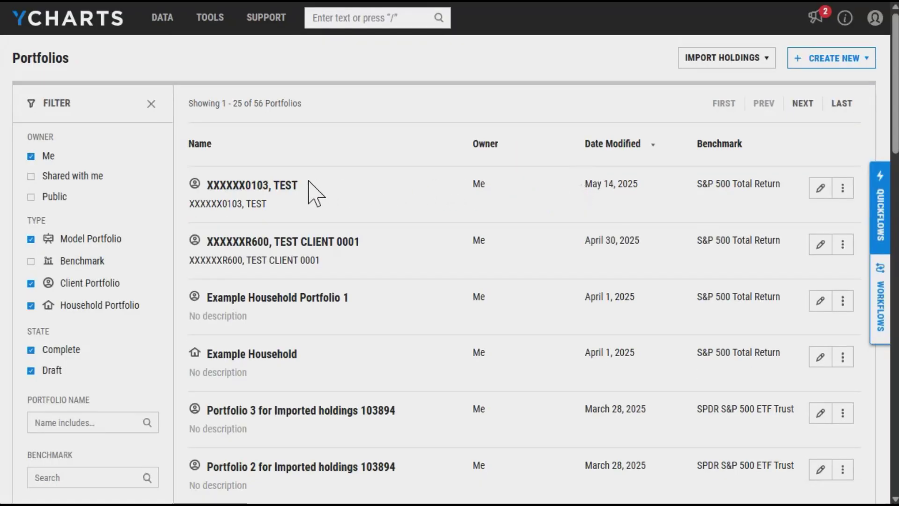
Open the TEST portfolio's Quote page and review its key stats, asset allocation and top 10 holdings.
{"action": "left_click", "coordinate": [268, 187]}
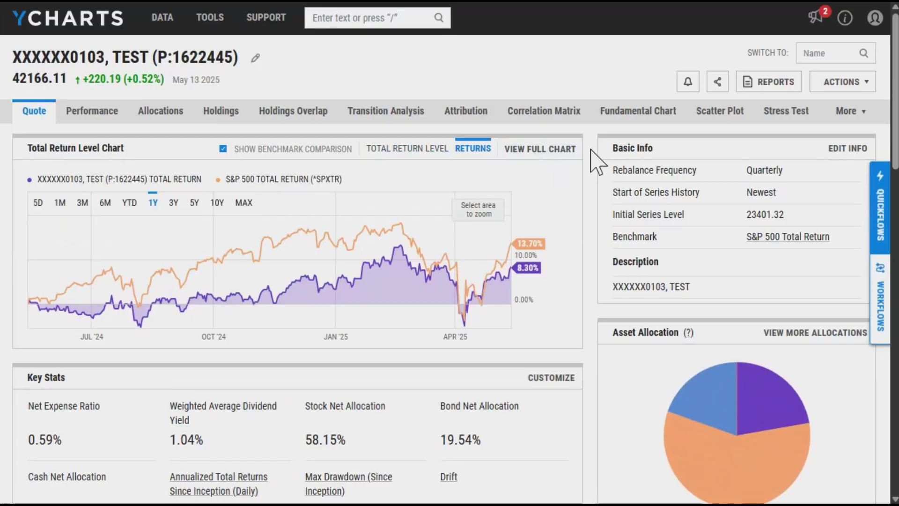
{"action": "scroll", "coordinate": [596, 161], "scroll_direction": "down", "scroll_amount": 2}
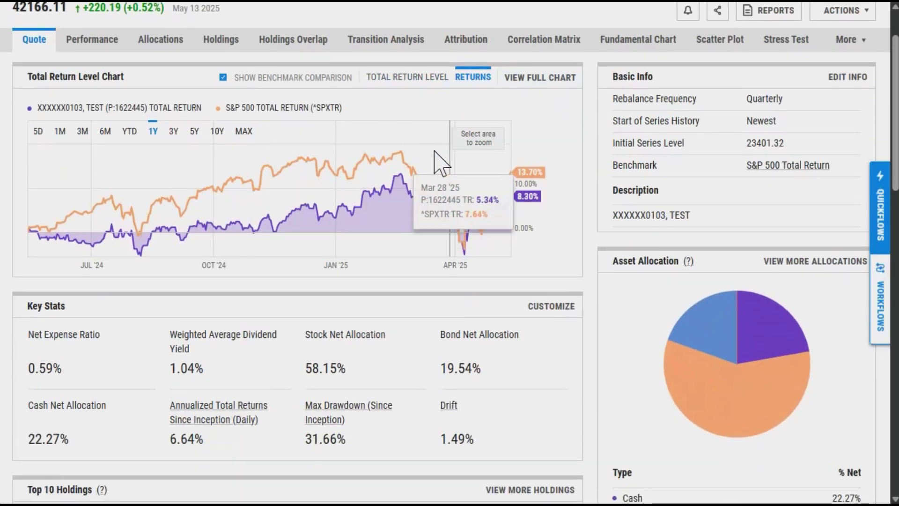
{"action": "scroll", "coordinate": [597, 177], "scroll_direction": "down", "scroll_amount": 3}
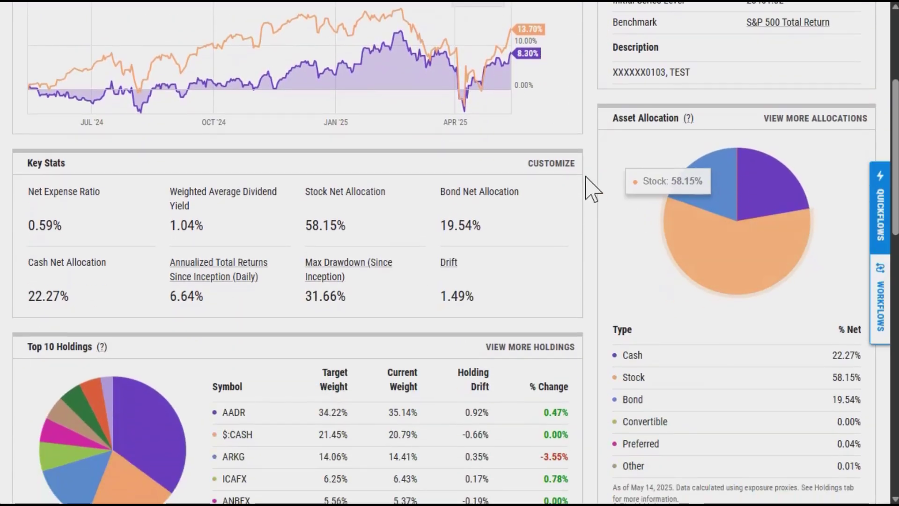
{"action": "scroll", "coordinate": [592, 187], "scroll_direction": "down", "scroll_amount": 5}
{"action": "scroll", "coordinate": [419, 218], "scroll_direction": "down", "scroll_amount": 4}
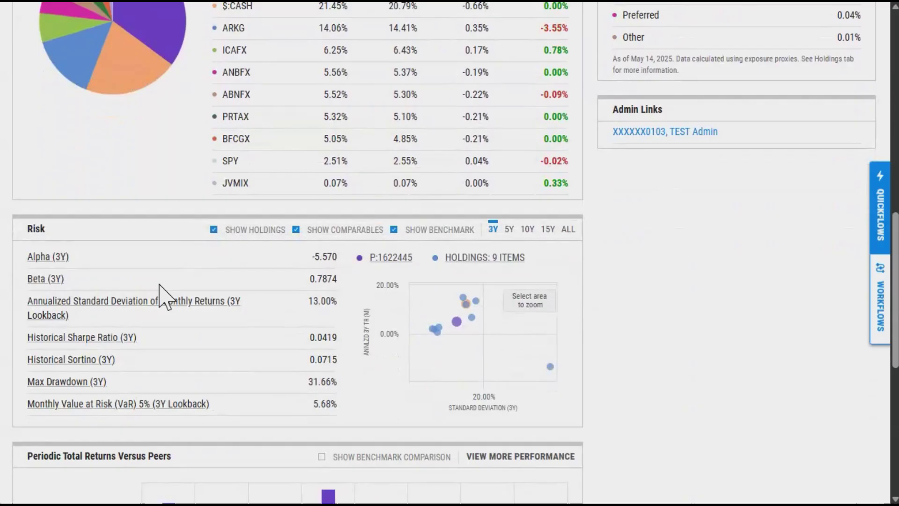
{"action": "scroll", "coordinate": [586, 328], "scroll_direction": "down", "scroll_amount": 3}
{"action": "scroll", "coordinate": [622, 302], "scroll_direction": "up", "scroll_amount": 15}
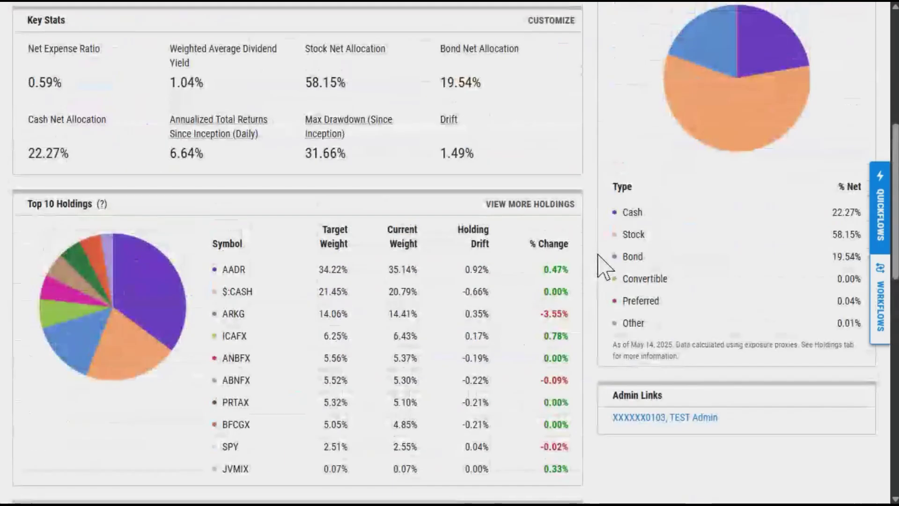